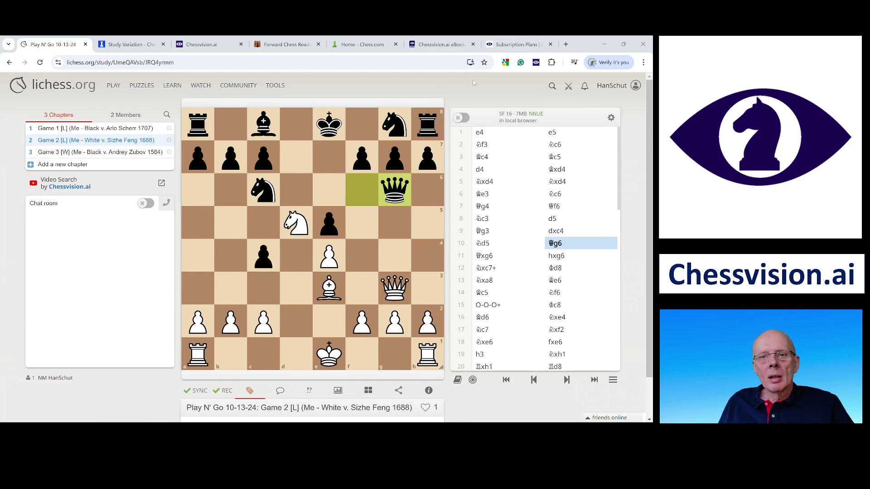
Step: Scan the Lichess study's Game 2 position at move 10 with Chessvision.ai
left_click(536, 63)
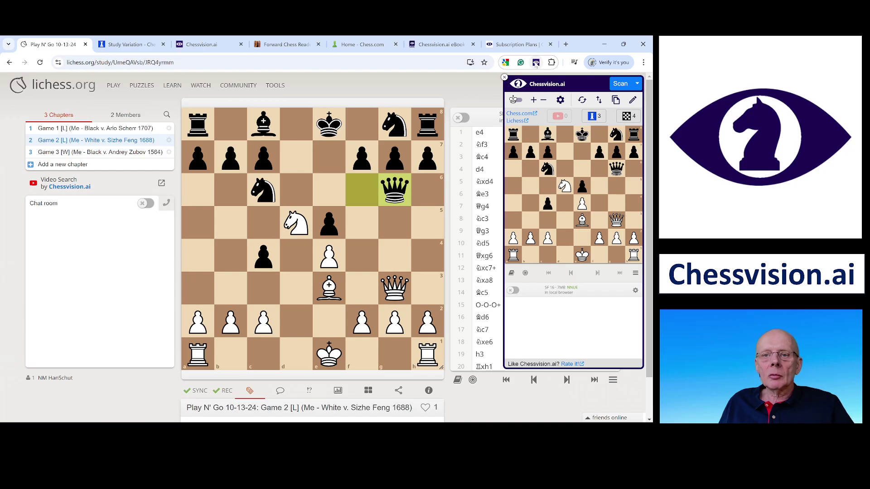
Step: Search Chess.com master games for the scanned position, finding four Italian Gambit games
left_click(626, 116)
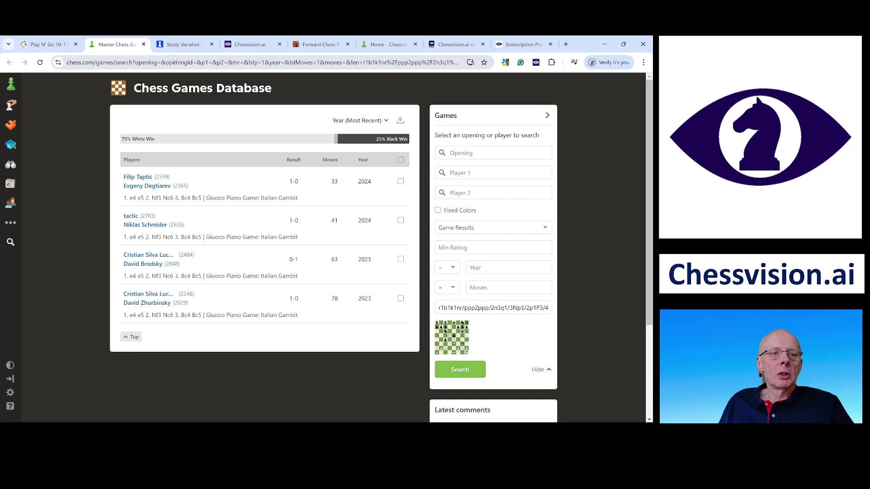
Step: Close the master games tab and list the Chessable Italian courses containing the position
left_click(143, 45)
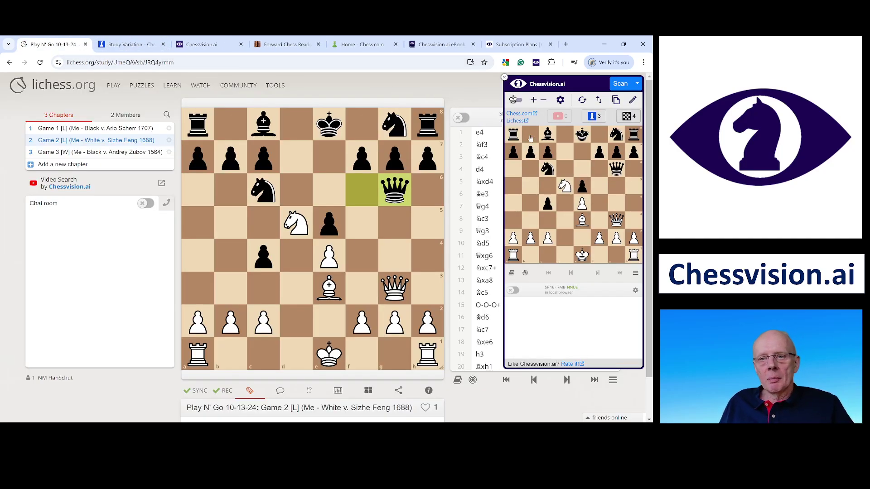
left_click(594, 117)
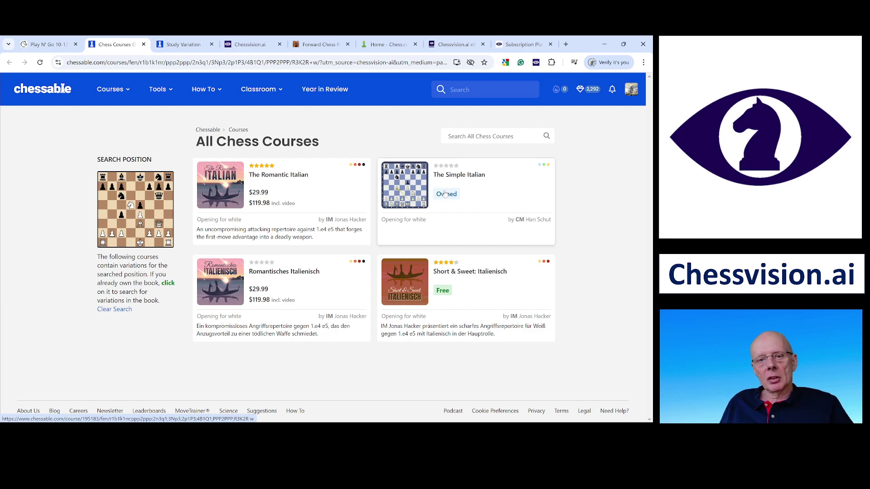
Step: Review The Simple Italian's 4... Bxd4 6... Nc6 variation, then close its tab
left_click(407, 185)
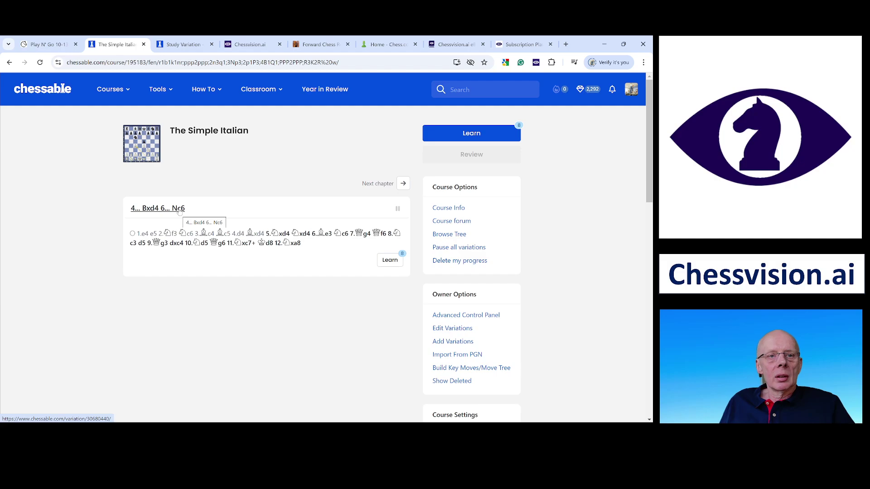
left_click(143, 45)
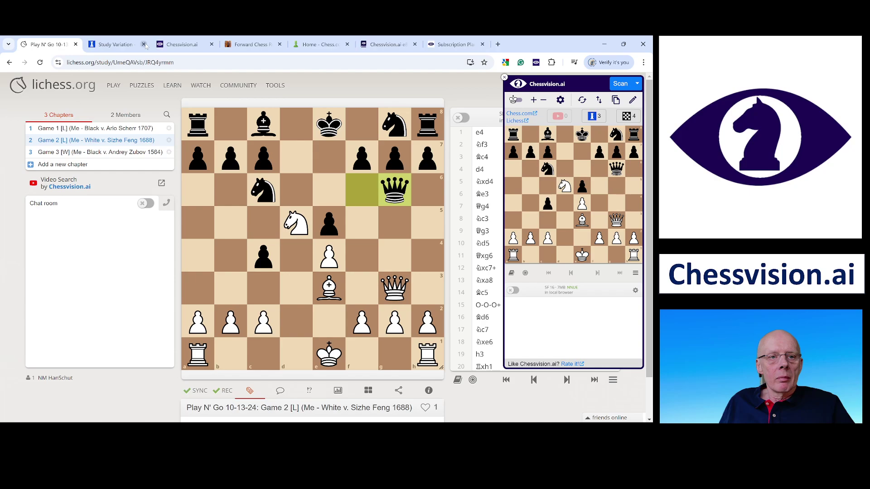
Step: Open the Dubov vs. Karjakin game from Dubov's Explosive Italian's 4. Model games chapter
left_click(132, 48)
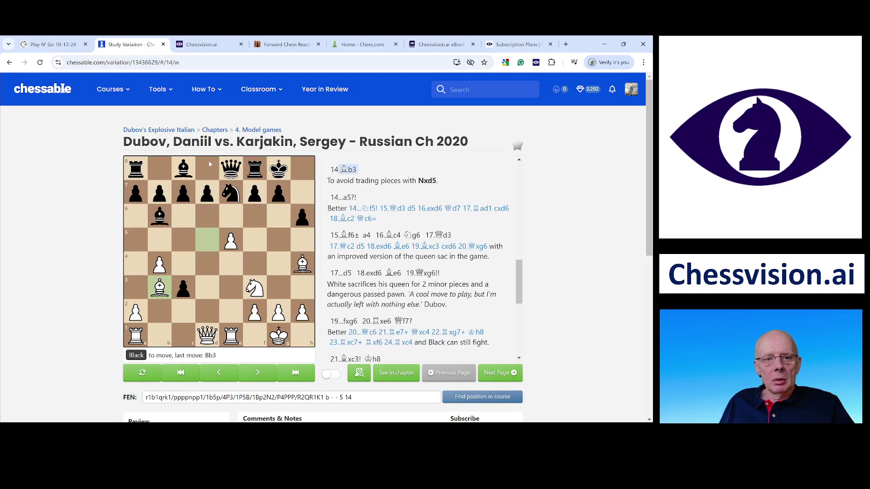
left_click(167, 130)
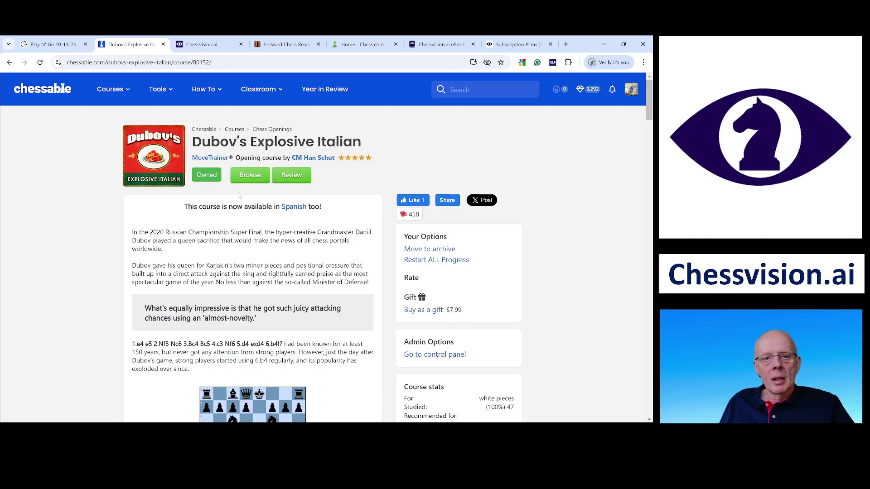
scroll(240, 195, "down", 1)
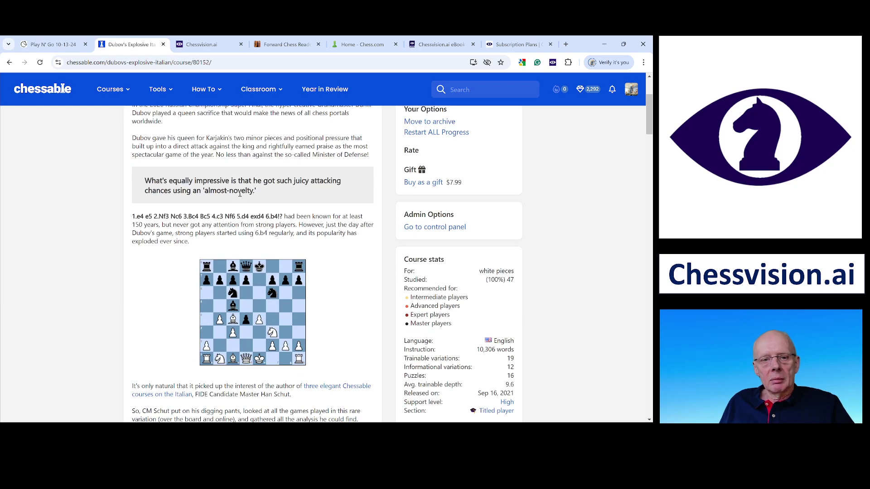
scroll(240, 193, "up", 3)
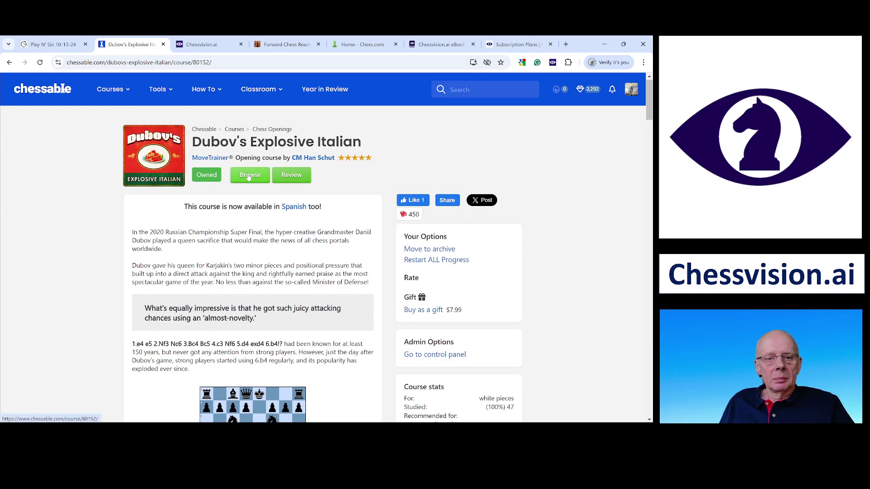
left_click(249, 177)
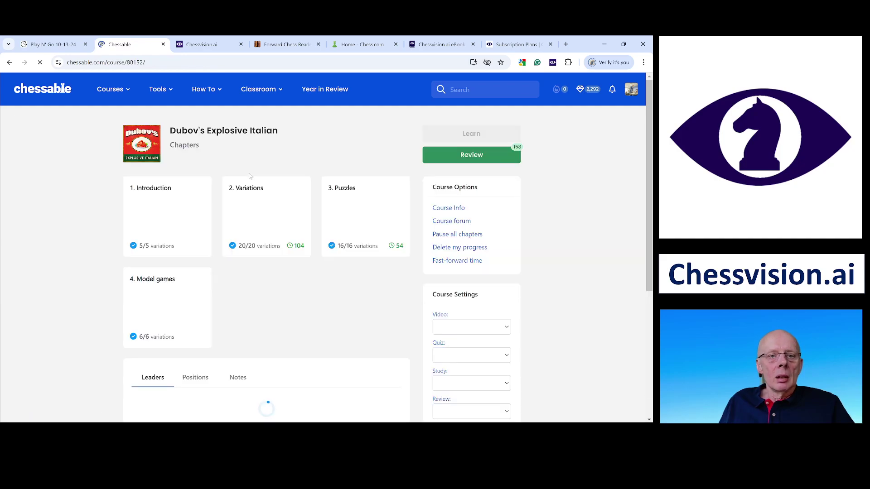
left_click(162, 280)
left_click(246, 209)
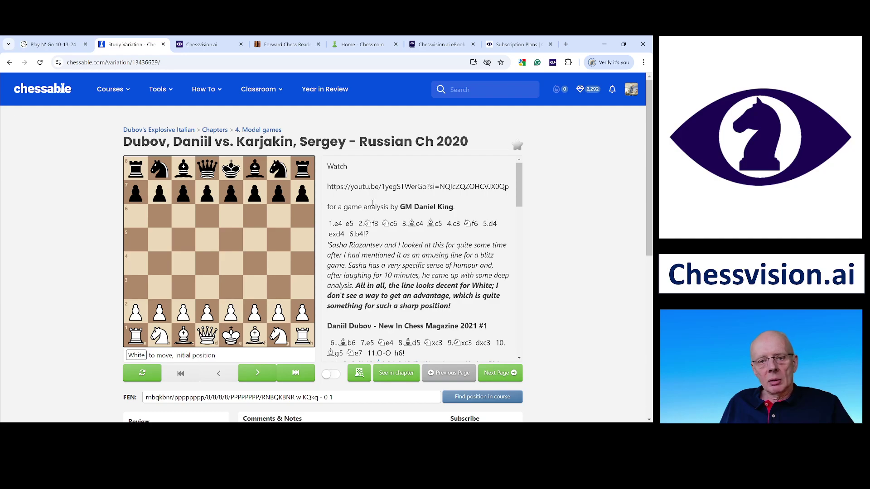
Step: Jump the model game to 13...Qe8?! and launch the Chessvision.ai scanner
scroll(373, 202, "down", 2)
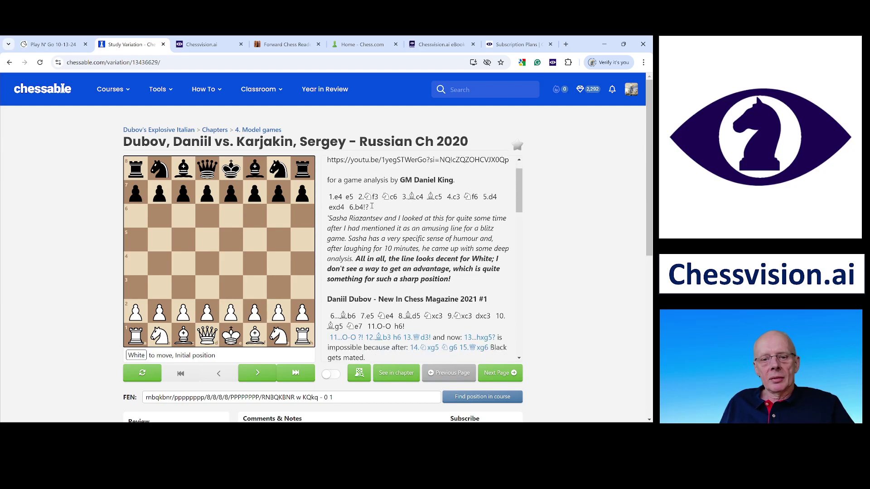
scroll(371, 197, "down", 2)
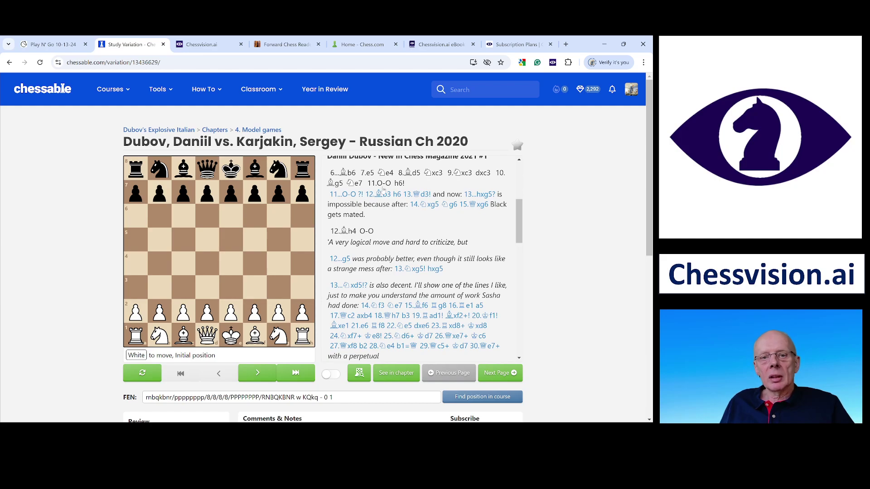
scroll(376, 217, "down", 1)
scroll(376, 217, "down", 2)
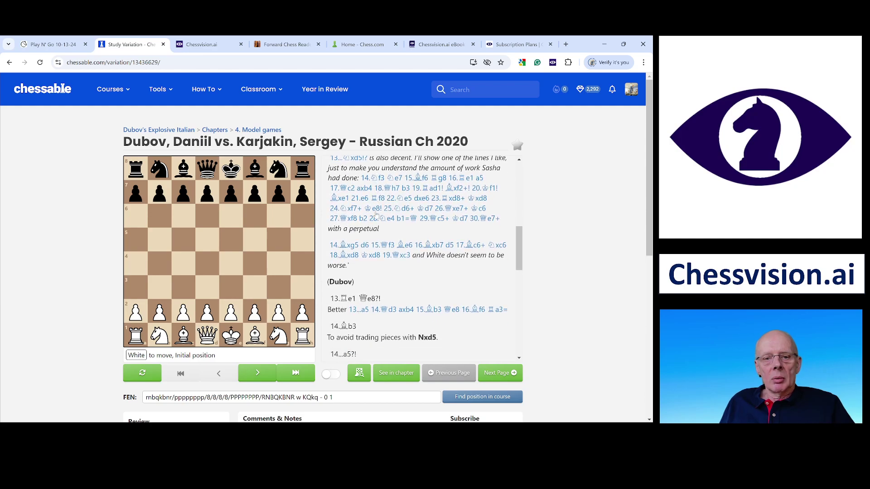
left_click(369, 299)
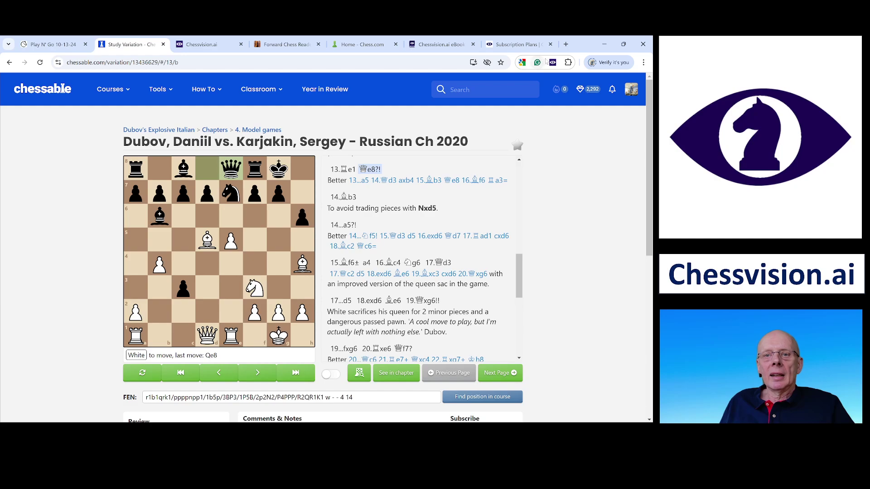
left_click(553, 63)
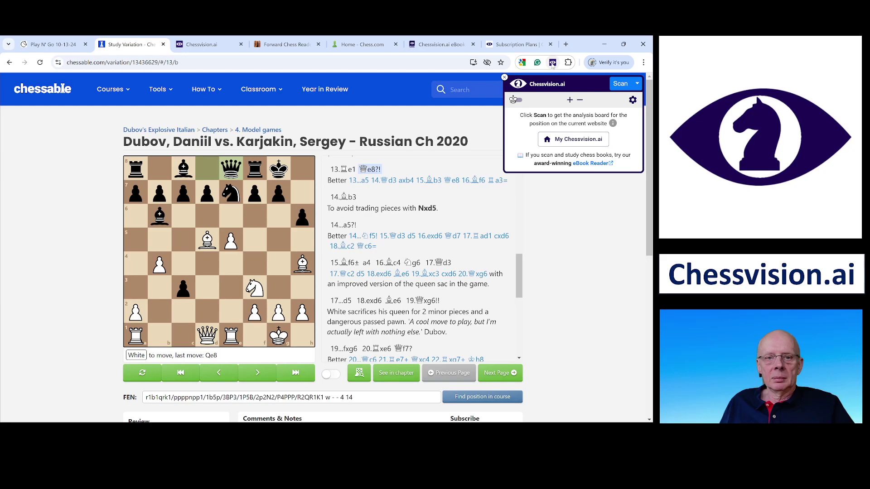
Step: Scan the 13...Qe8 position, find its YouTube videos, then play and pause the Dubov video
left_click(621, 84)
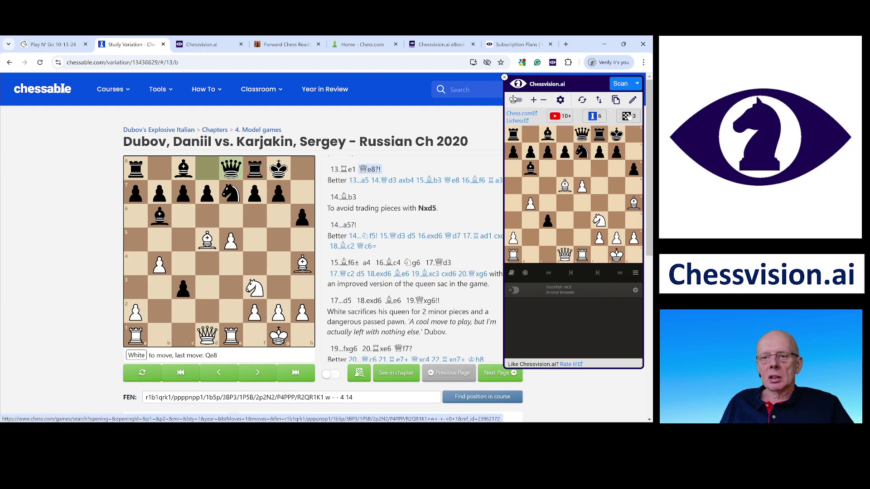
left_click(556, 117)
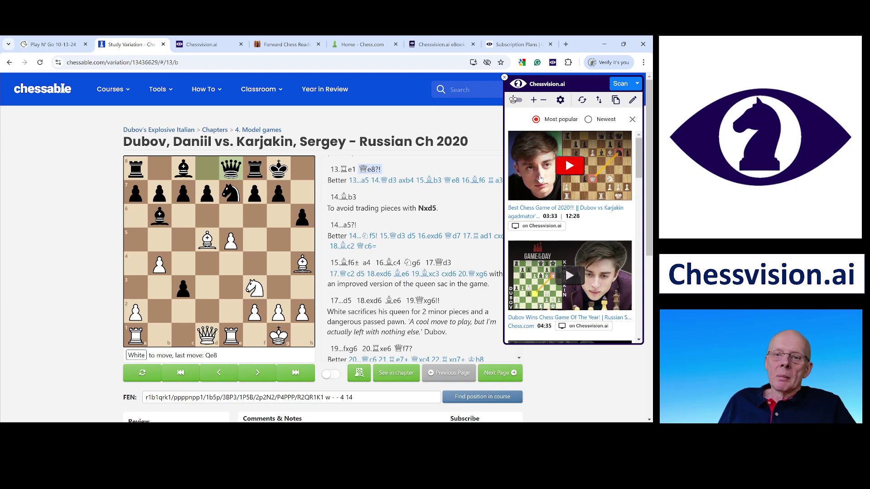
scroll(541, 177, "down", 3)
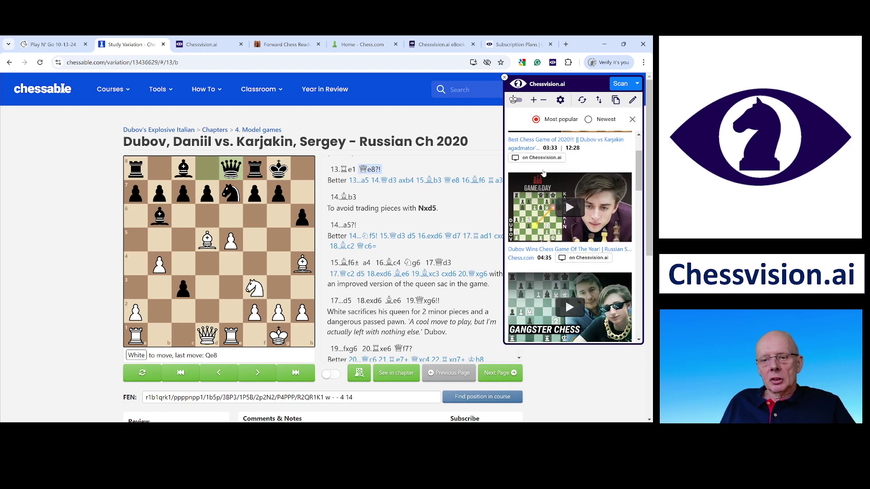
scroll(544, 171, "down", 4)
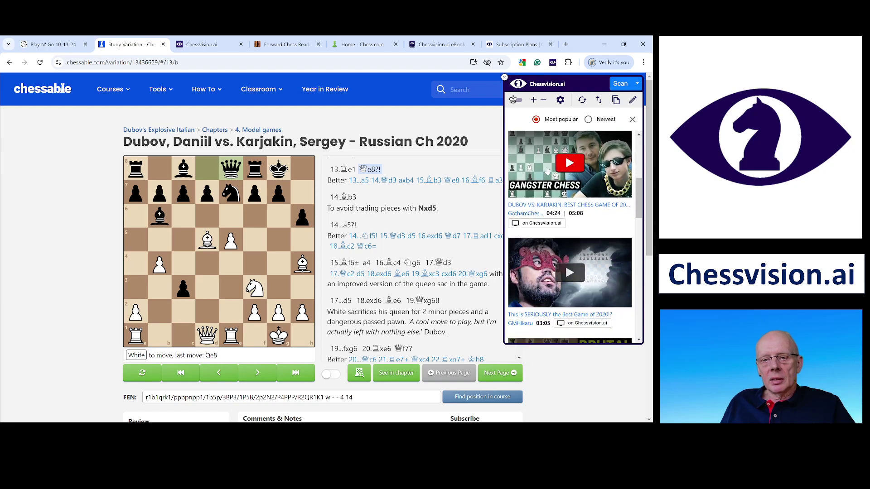
scroll(547, 170, "down", 3)
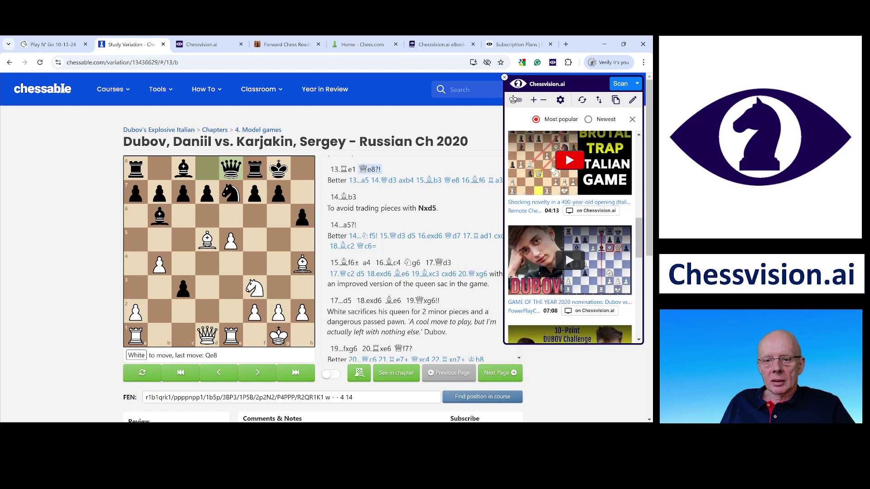
scroll(553, 170, "down", 1)
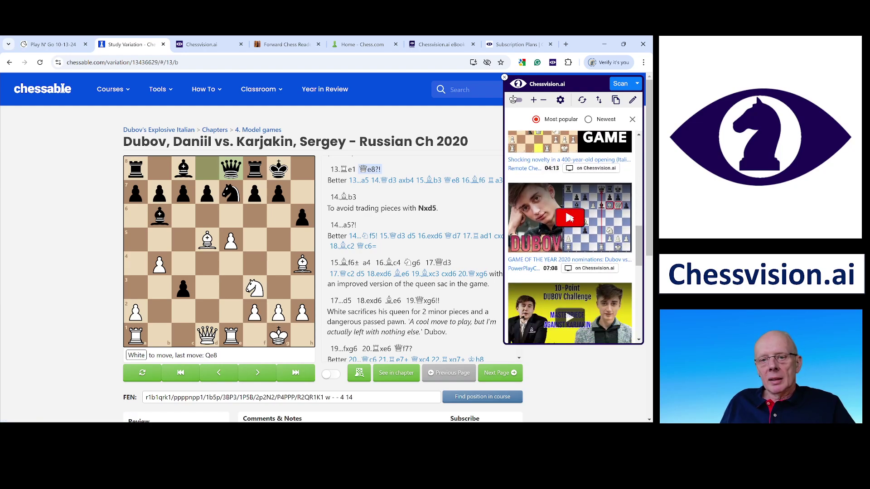
left_click(570, 219)
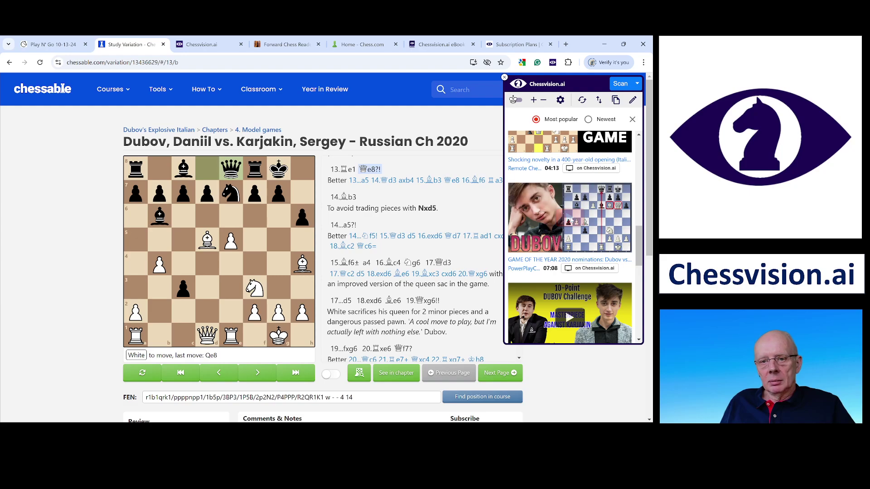
left_click(523, 245)
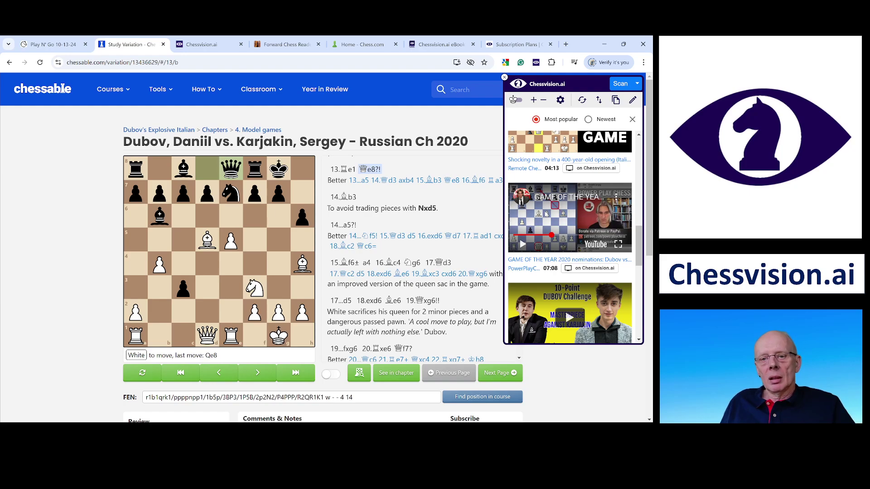
Step: Close the Chessvision panel and scroll the move comments back to the top
left_click(505, 77)
scroll(482, 181, "up", 3)
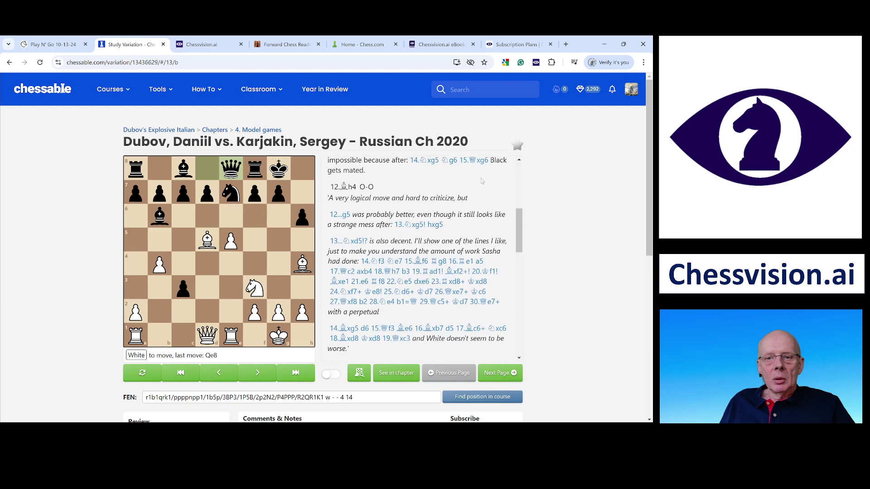
scroll(482, 181, "up", 5)
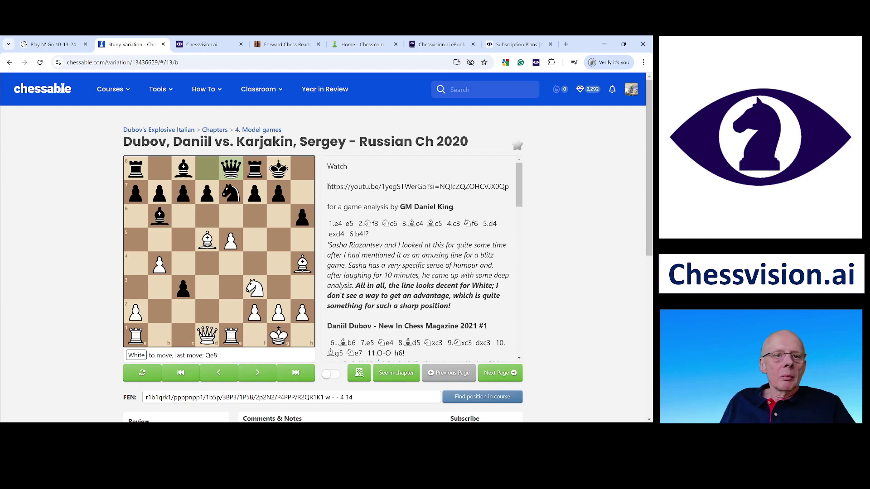
Step: Browse the Video Search YouTube channel list and close it without picking a channel
left_click(229, 49)
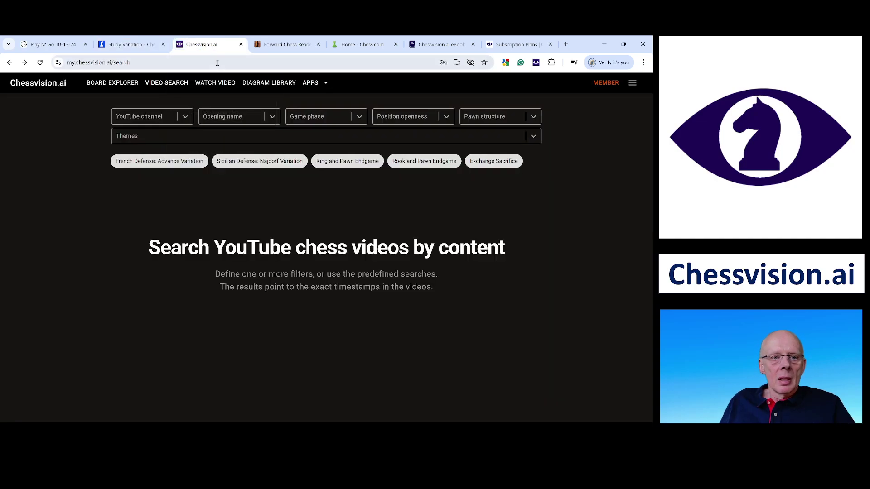
left_click(186, 117)
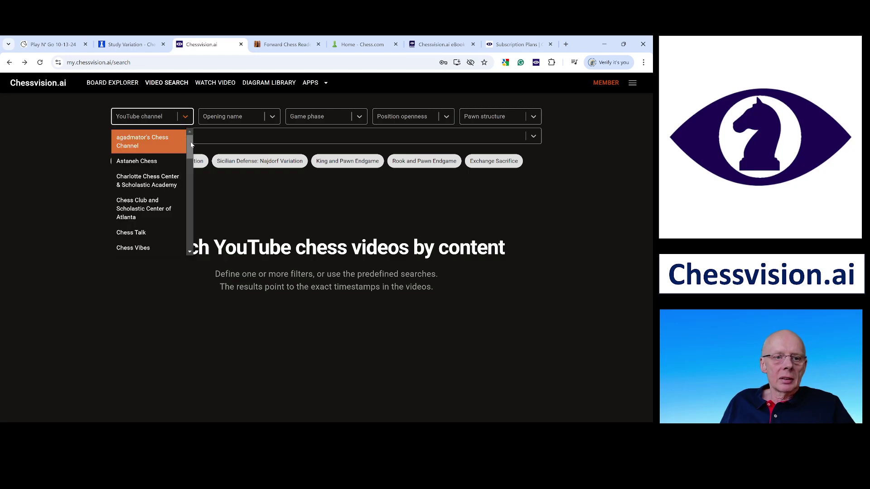
left_click_drag(190, 148, 196, 175)
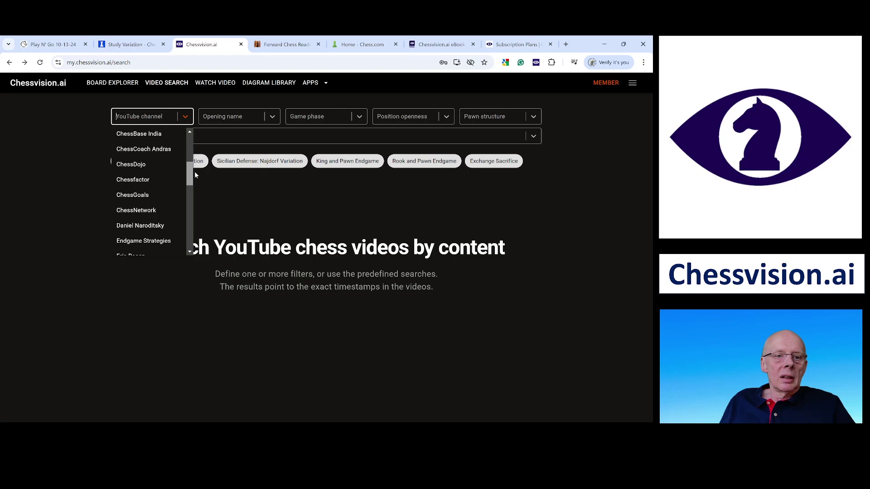
left_click_drag(195, 171, 193, 145)
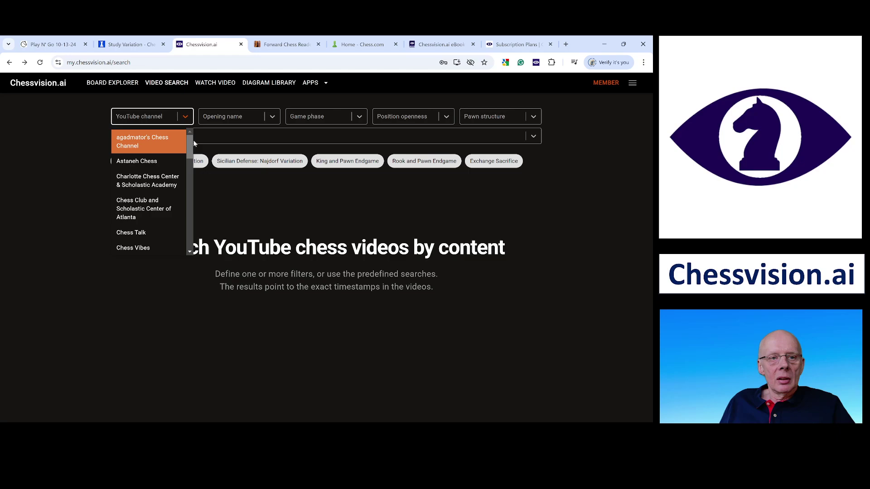
left_click(235, 197)
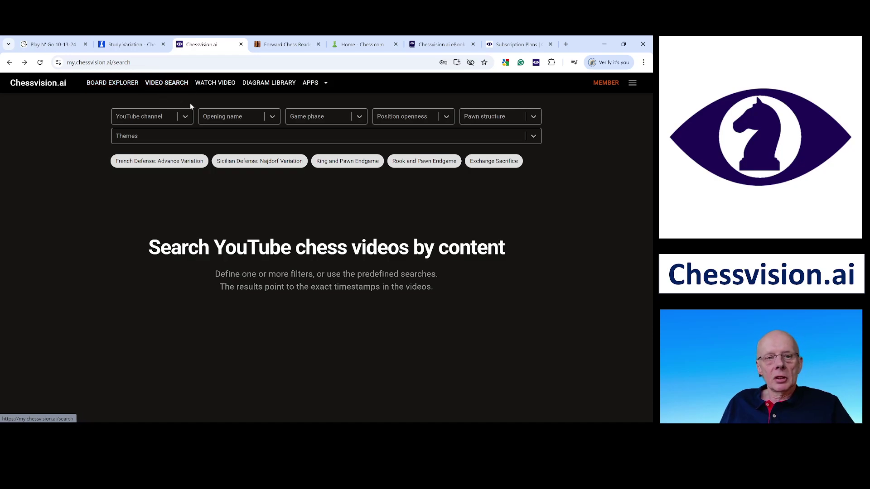
left_click(275, 121)
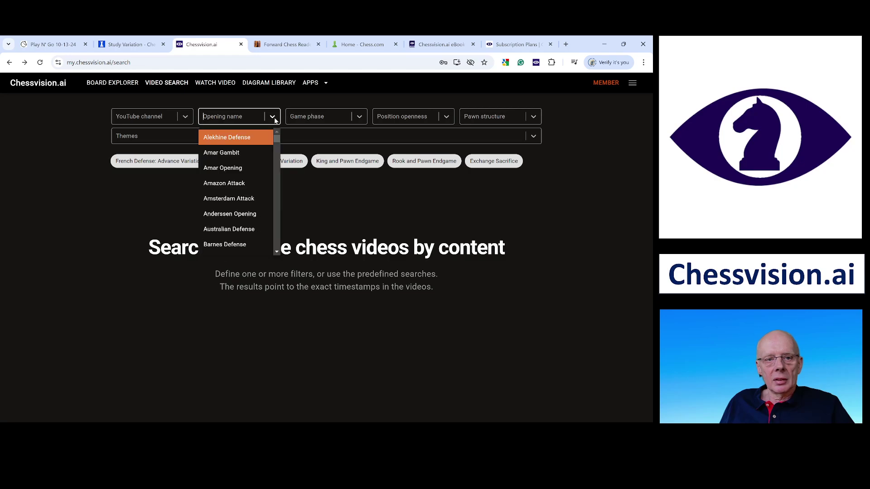
left_click(275, 121)
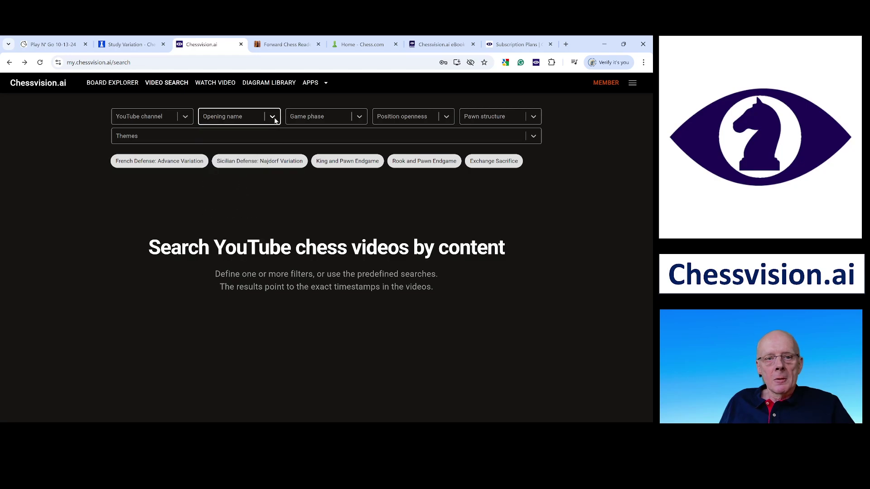
left_click(362, 120)
left_click(364, 120)
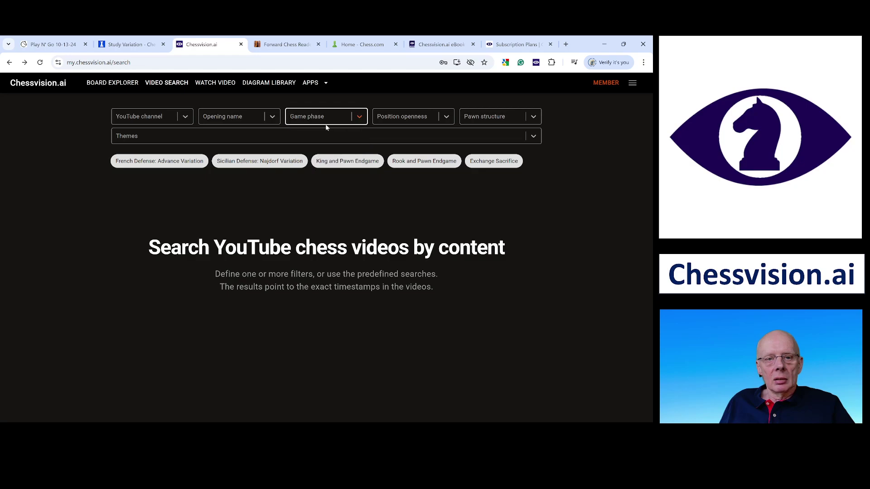
left_click(448, 119)
left_click(448, 118)
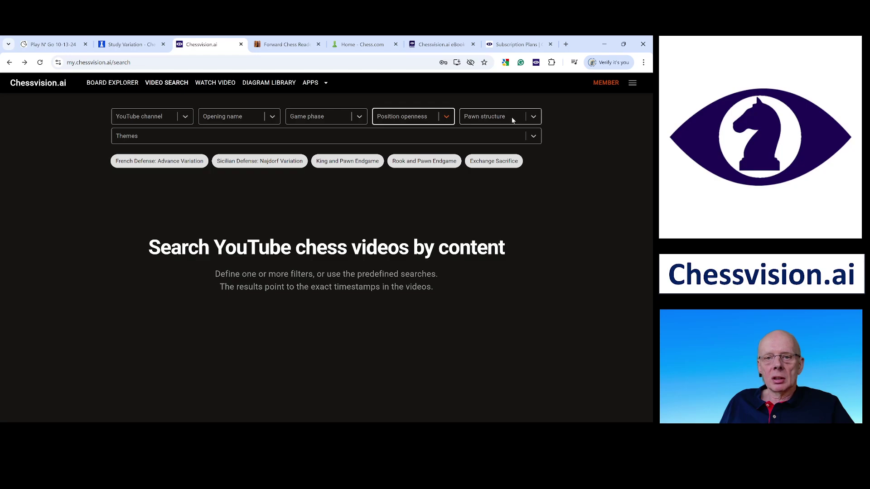
left_click(534, 139)
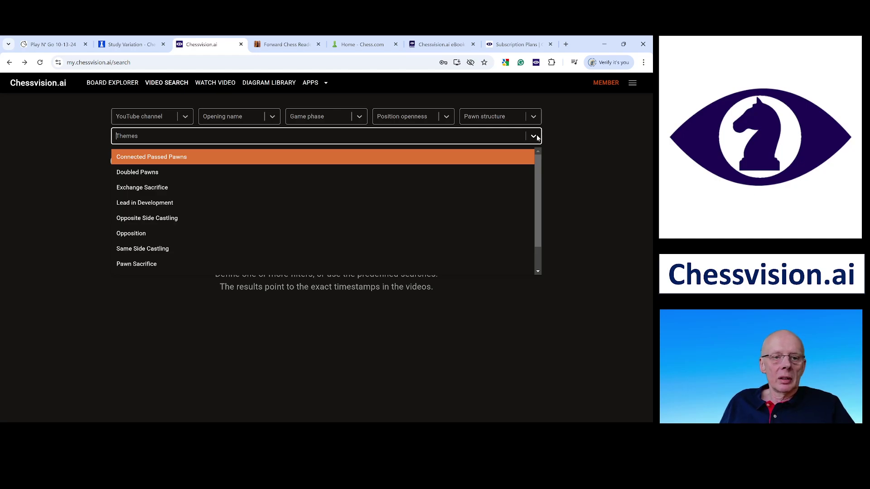
left_click(536, 137)
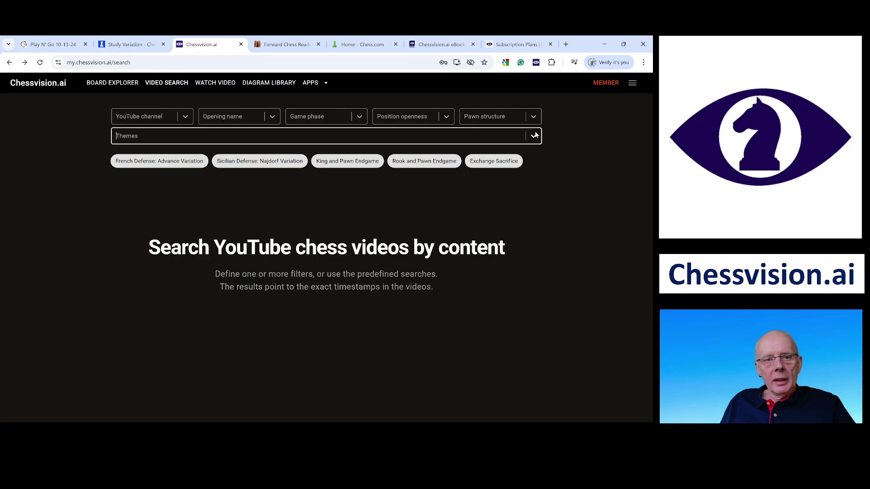
Step: Go to the Diagram Library holding the 'Improve your chess calculation' diagram
left_click(275, 86)
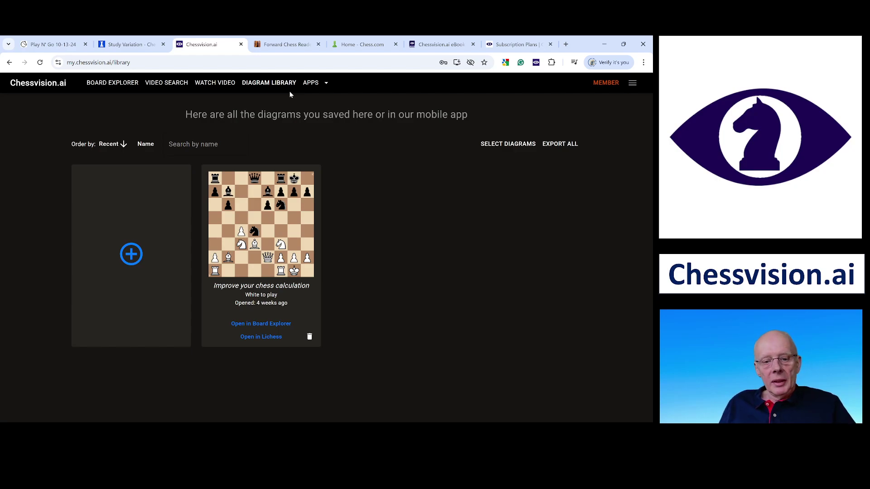
Step: Open Coffeehouse Repertoire 1.e4: Volume 2 from the Forward Chess library at main line 1.1, page 59
left_click(302, 45)
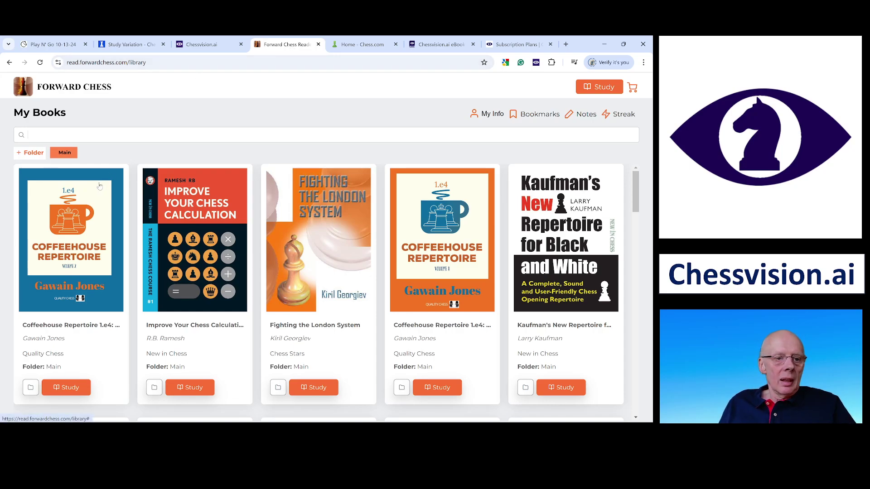
left_click(84, 247)
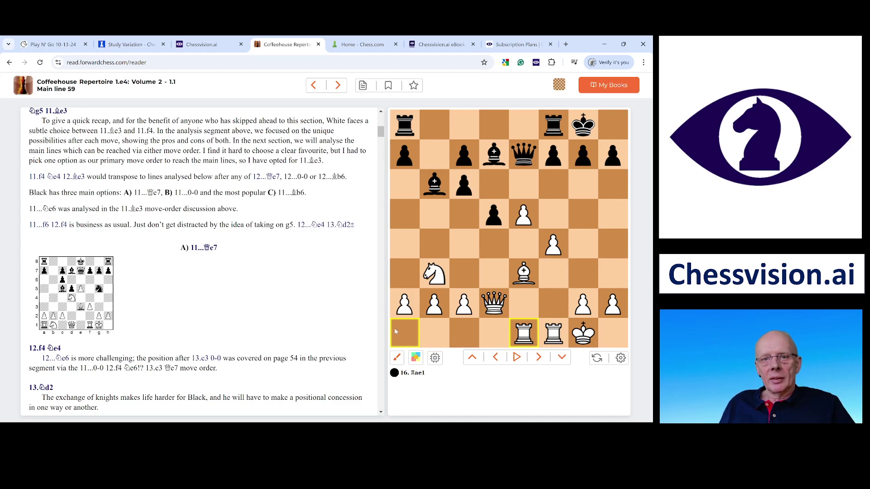
Step: Scan the 16.Rae1 ebook board with the Chessvision.ai extension and open its Chessable course matches
left_click(537, 63)
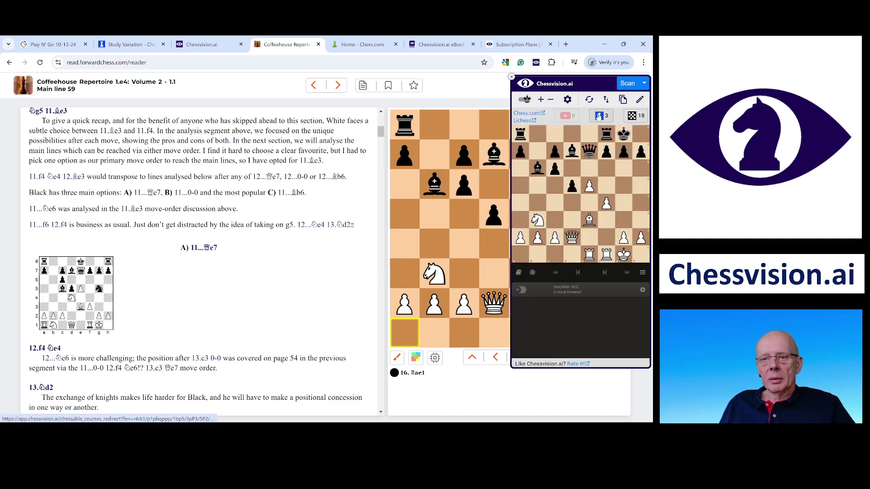
left_click(599, 117)
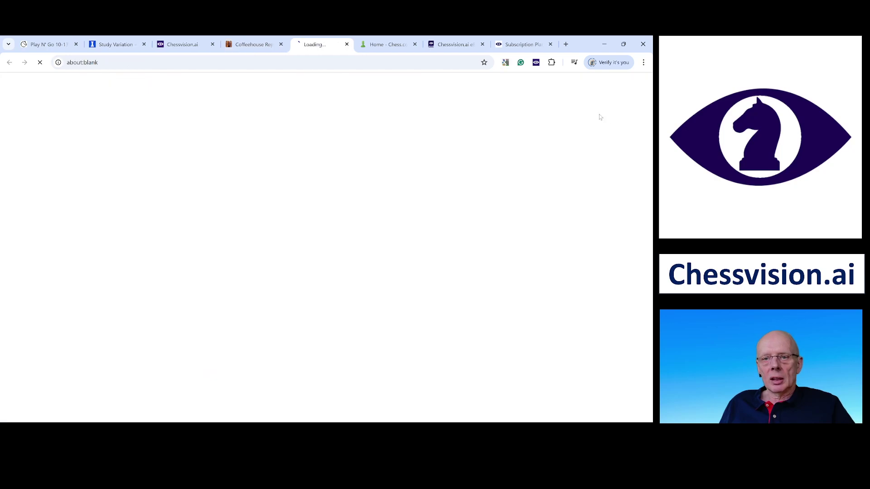